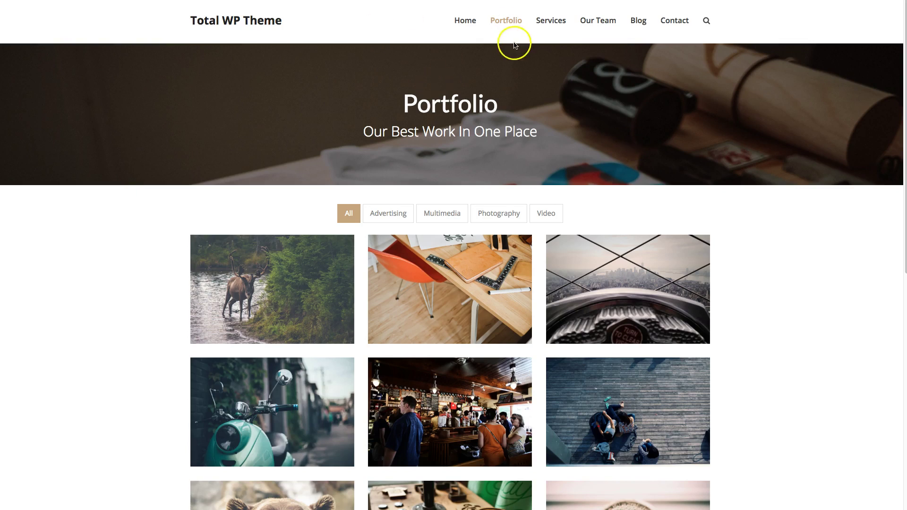
Reload the Portfolio page and open it in the Visual Composer front-end editor.
click(767, 223)
scroll(749, 231, down, 5)
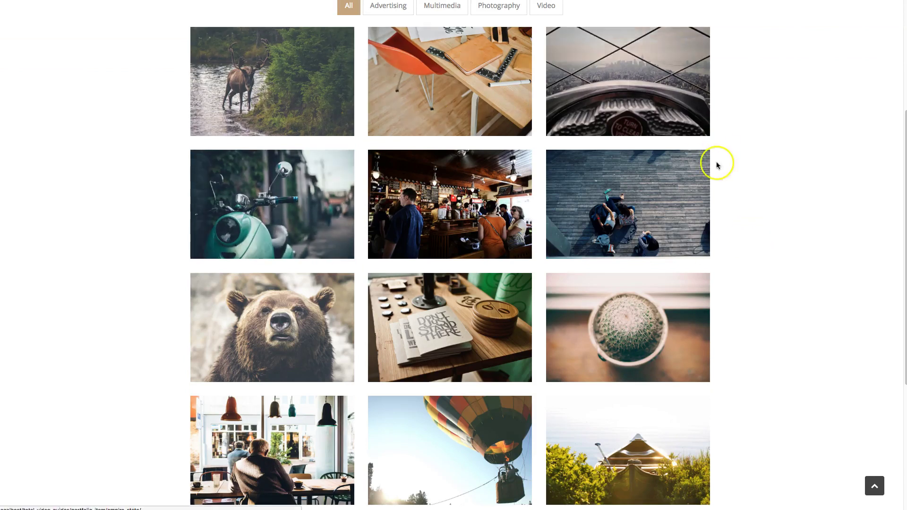
scroll(716, 162, up, 5)
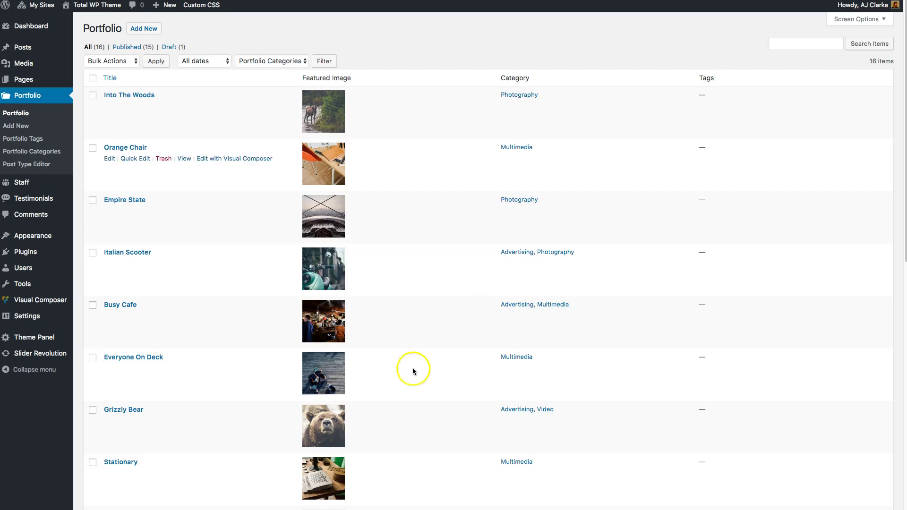
scroll(418, 361, down, 15)
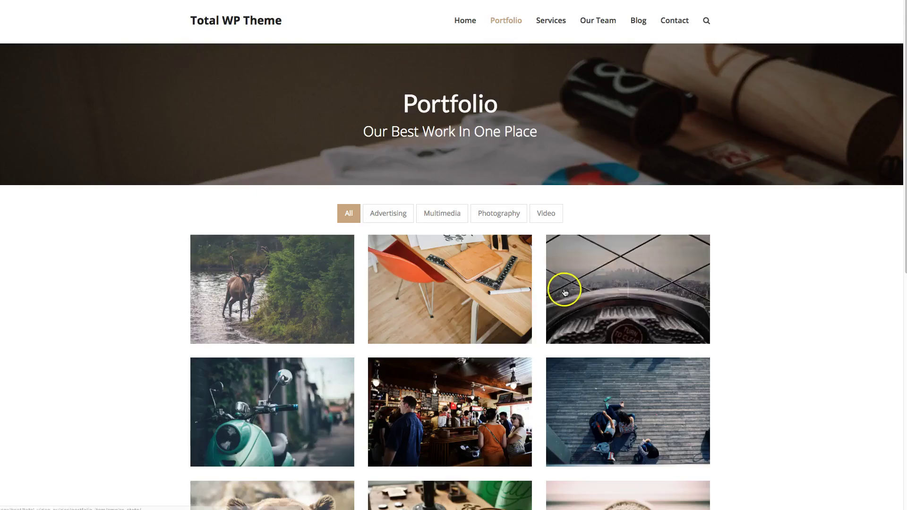
scroll(563, 283, down, 10)
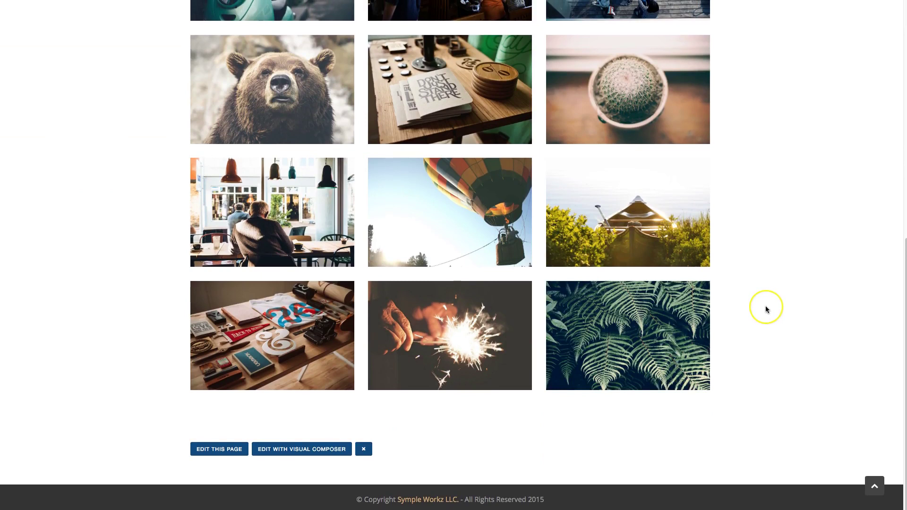
key(super+r)
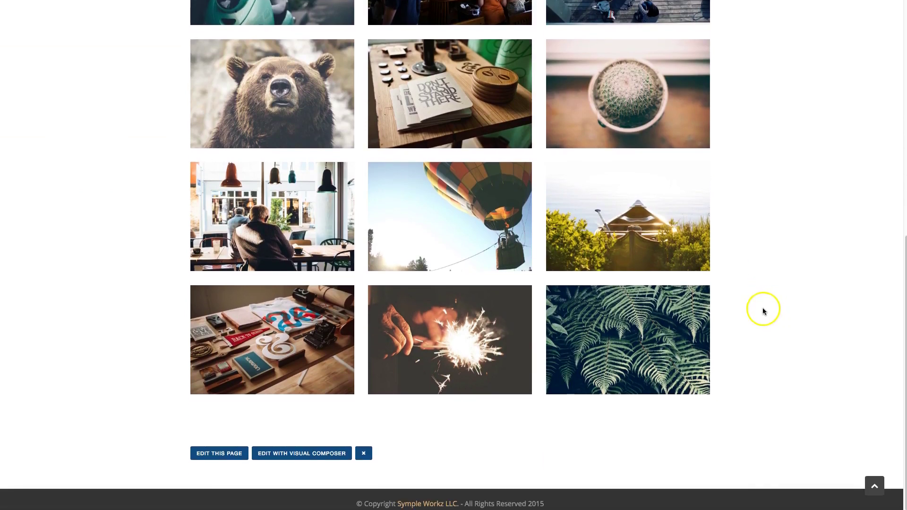
click(283, 453)
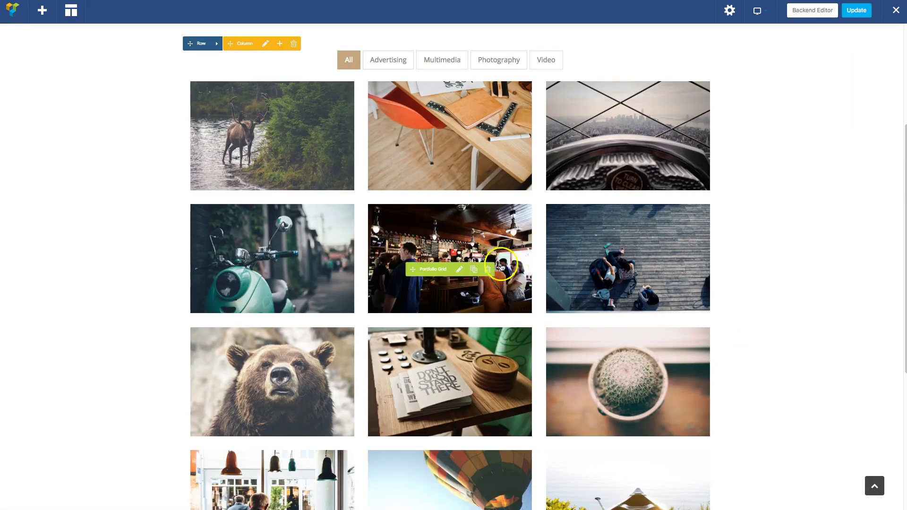
Open the Portfolio Grid settings and browse the Query tab's Order By choices.
click(460, 268)
drag(405, 41, 492, 67)
click(374, 89)
scroll(446, 277, down, 1)
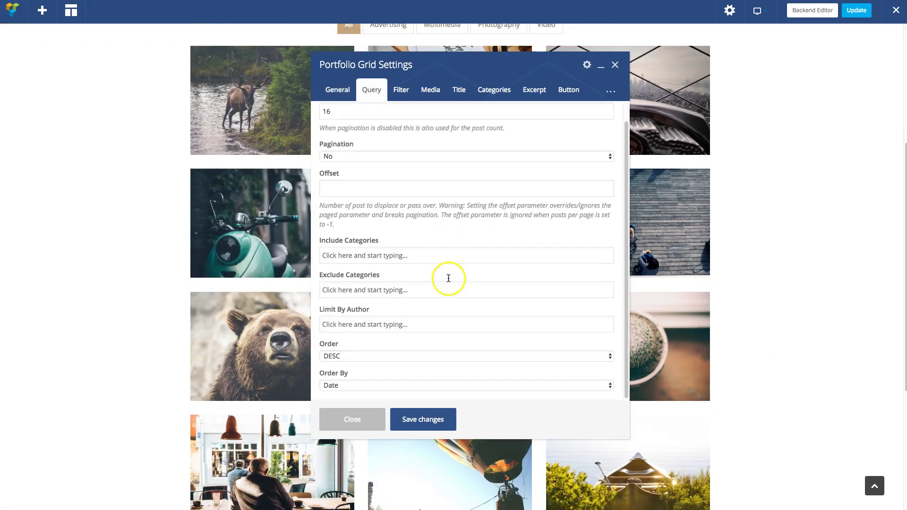
click(369, 386)
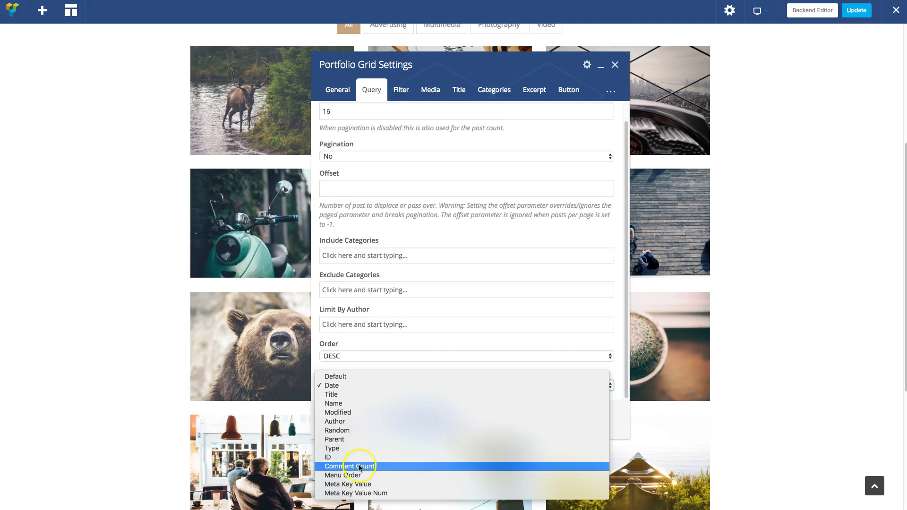
click(370, 496)
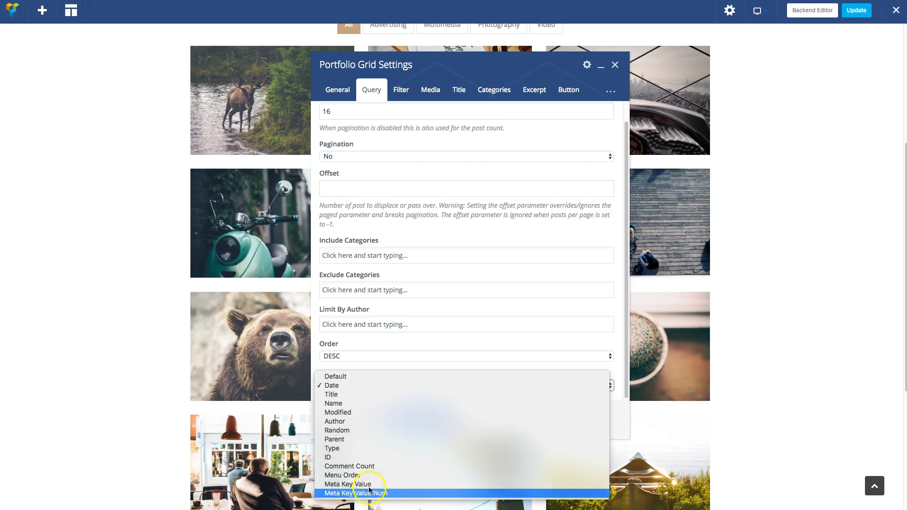
click(369, 486)
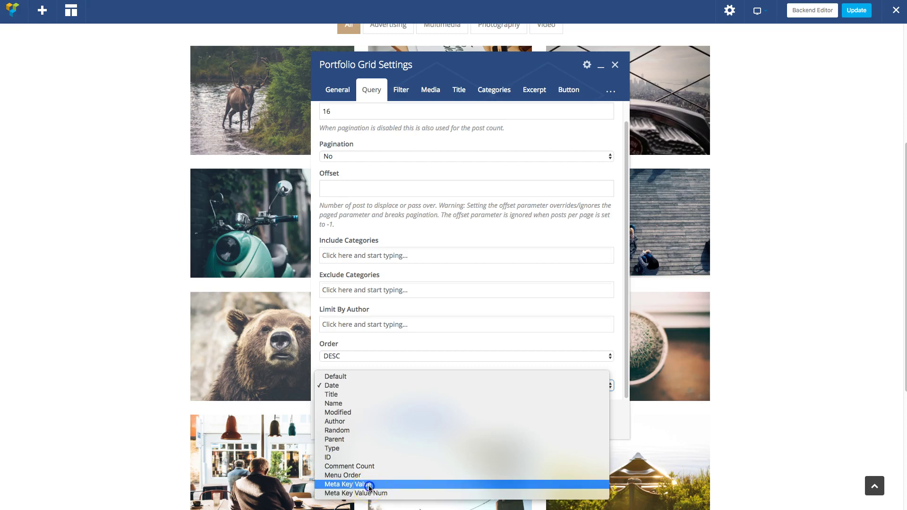
Inspect the meta key sort field, then close the grid settings without saving.
scroll(460, 340, down, 1)
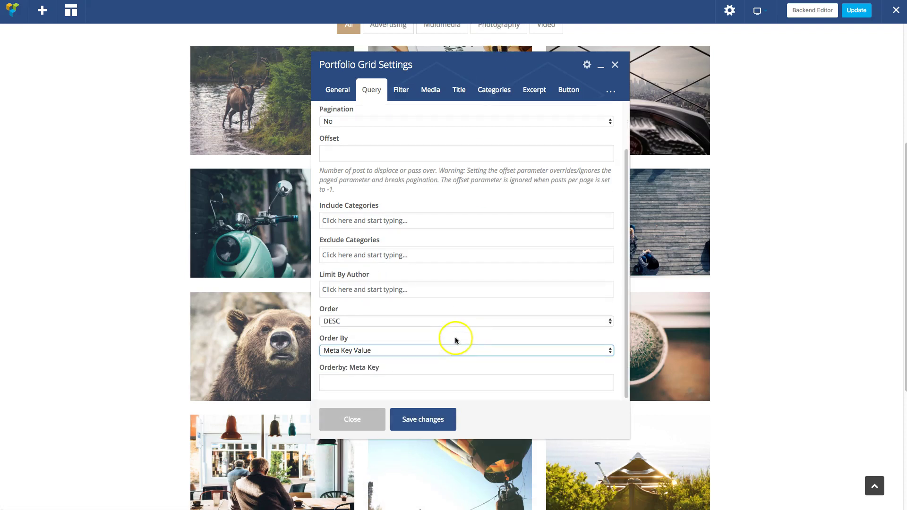
click(376, 383)
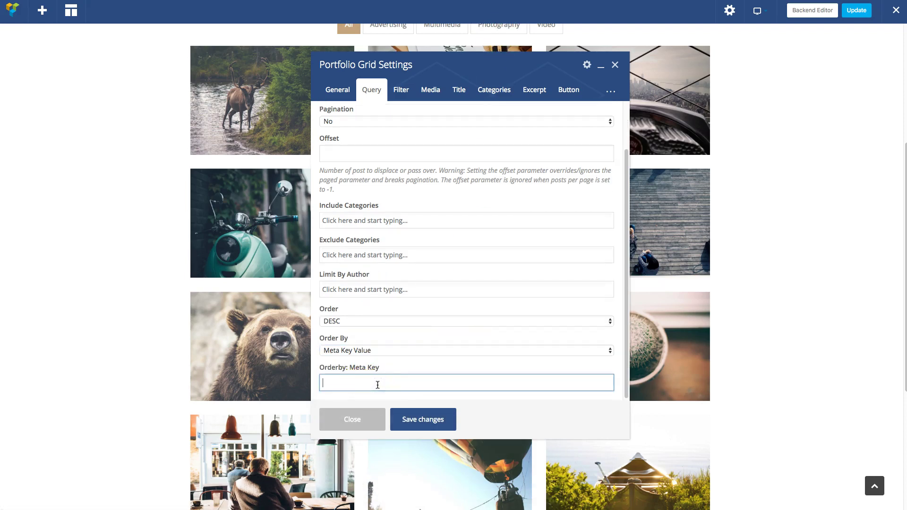
click(375, 384)
click(353, 388)
click(364, 424)
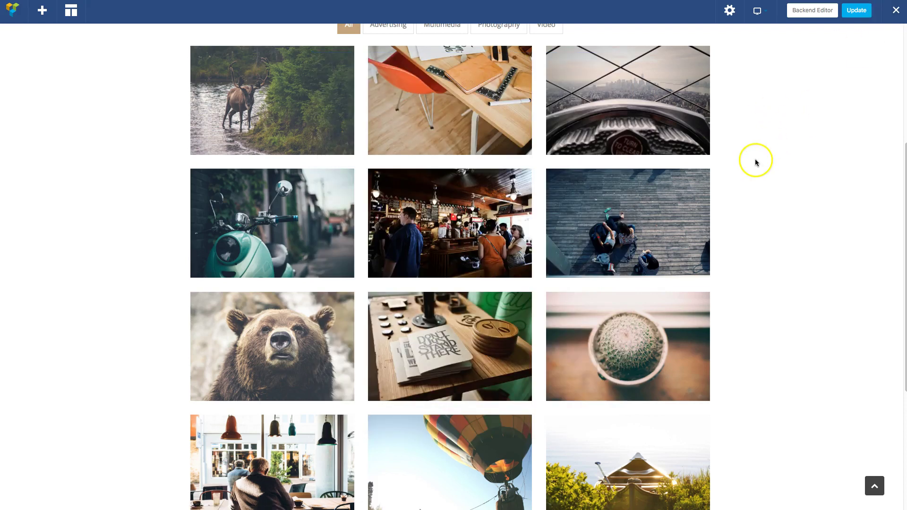
scroll(755, 160, up, 5)
scroll(755, 162, up, 2)
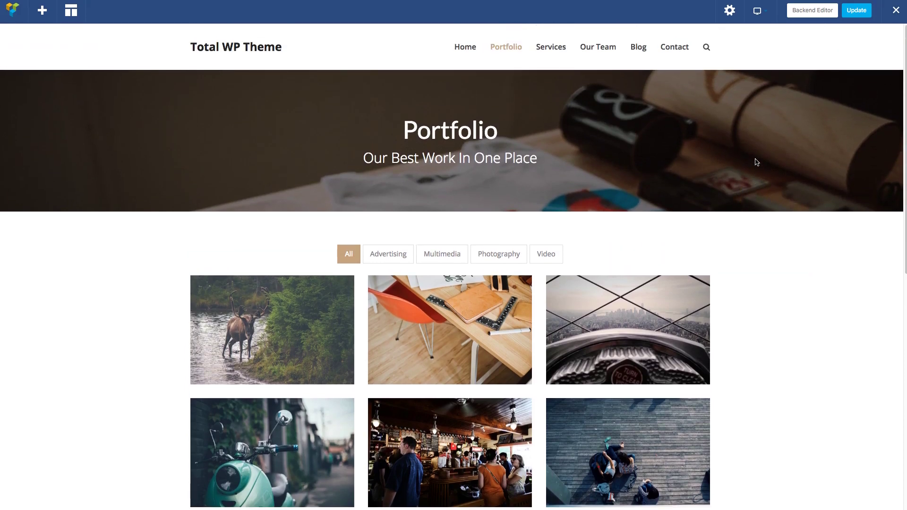
Leave the editor, activate Post Types Order under Plugins, and open its Settings Page.
click(894, 11)
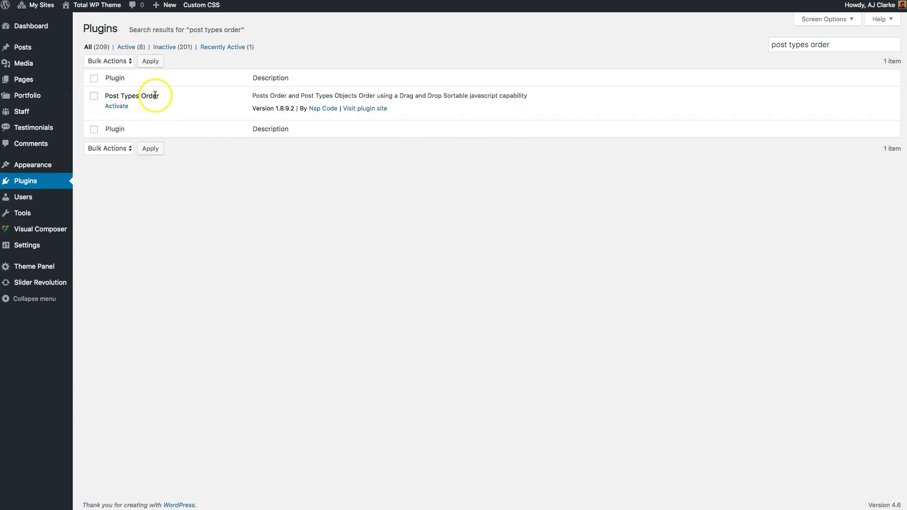
click(118, 106)
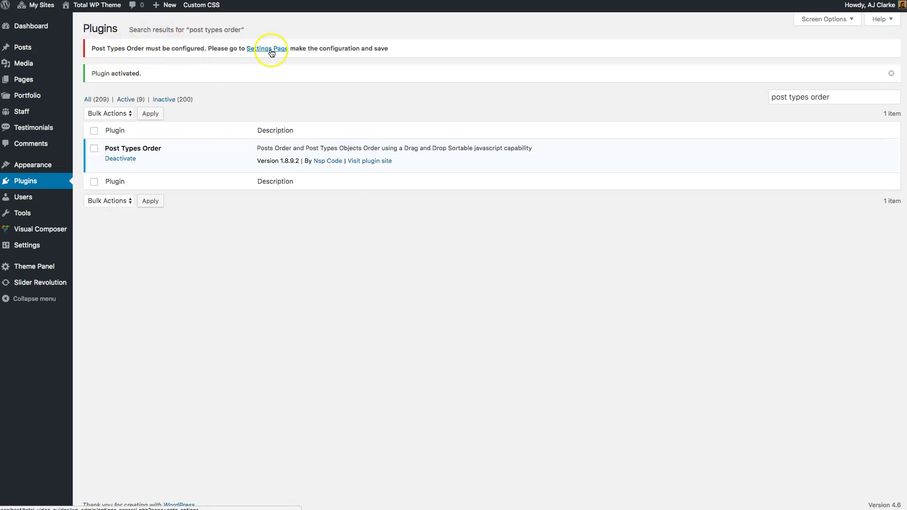
click(282, 50)
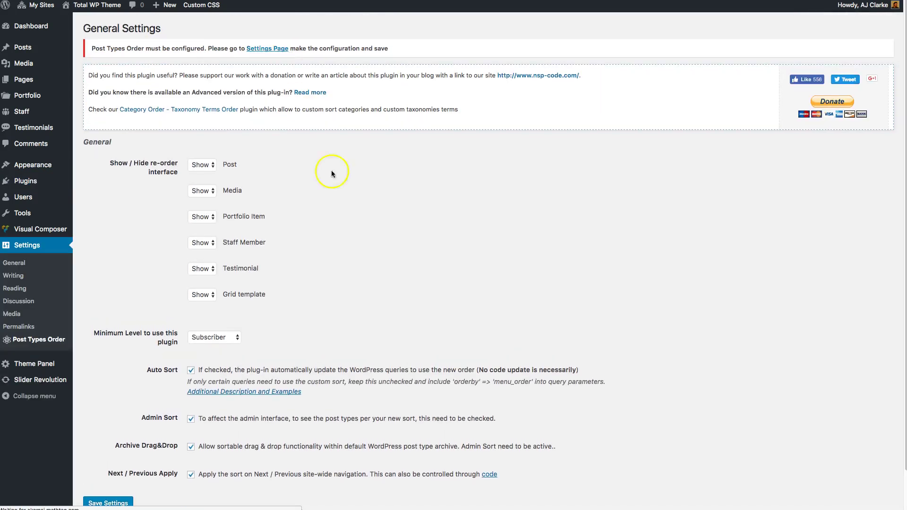
scroll(373, 218, down, 2)
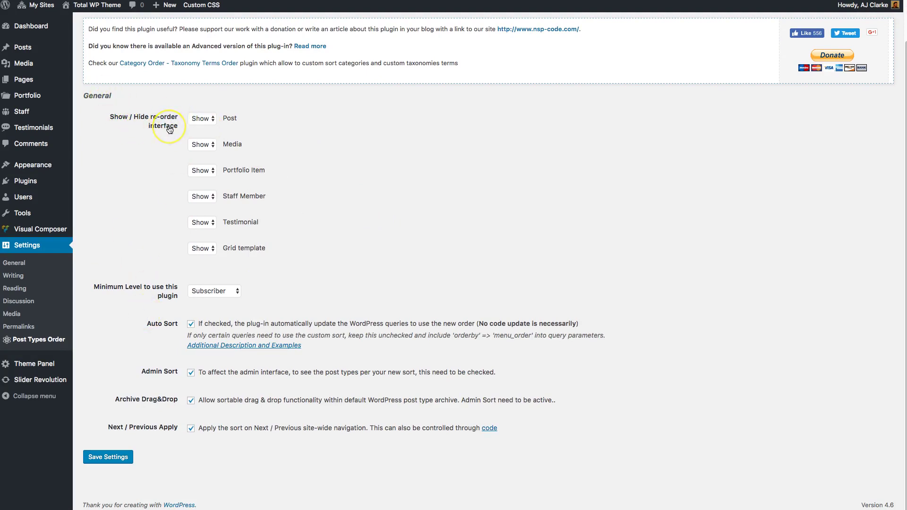
Visit the Portfolio items list and its Re-Order page, reaching the Post Types Order settings.
click(48, 96)
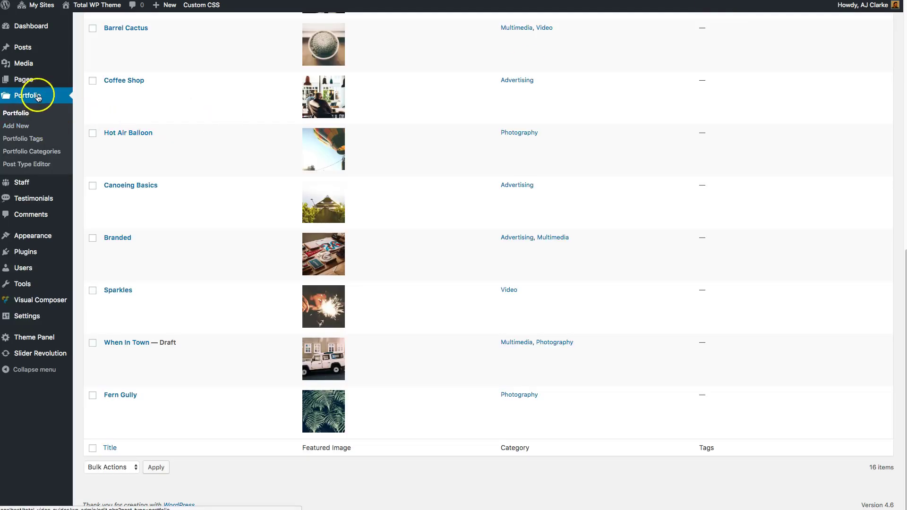
click(39, 96)
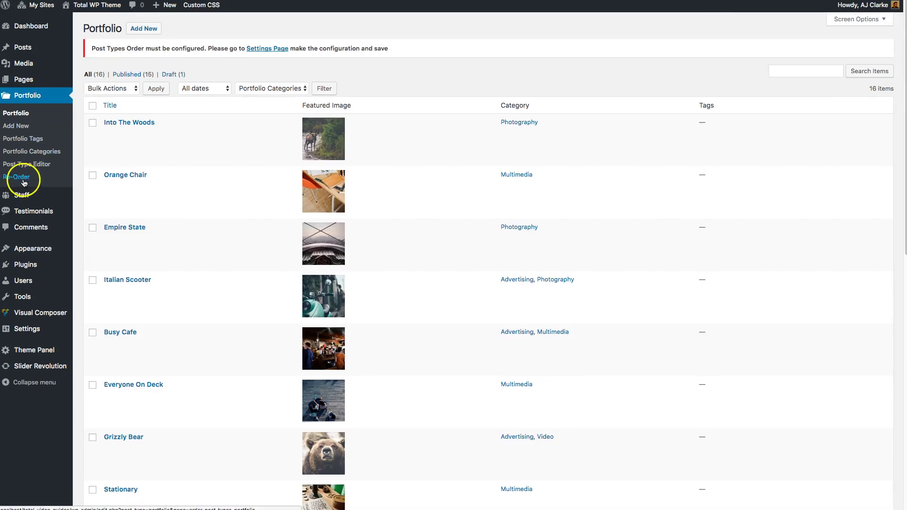
click(33, 182)
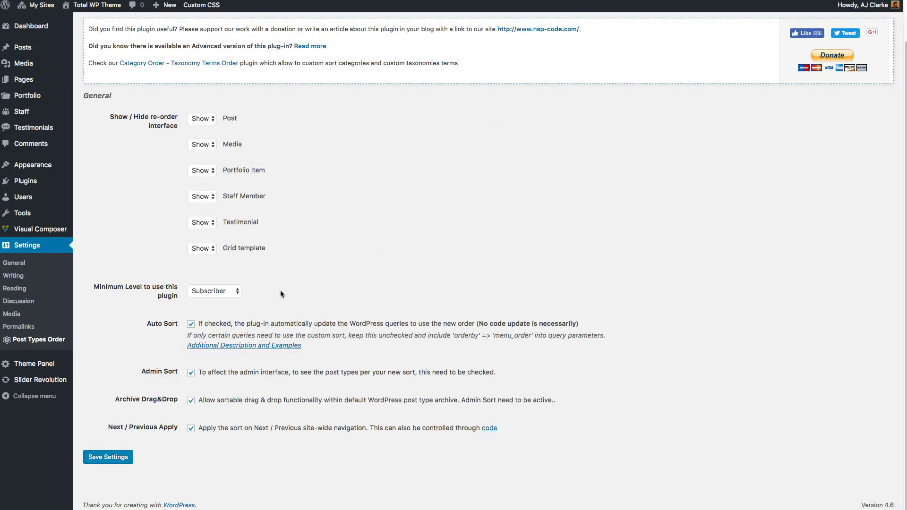
Set the Post, Media, Staff Member, Testimonial and Grid template re-order interfaces to Hide.
click(203, 118)
click(202, 127)
click(203, 144)
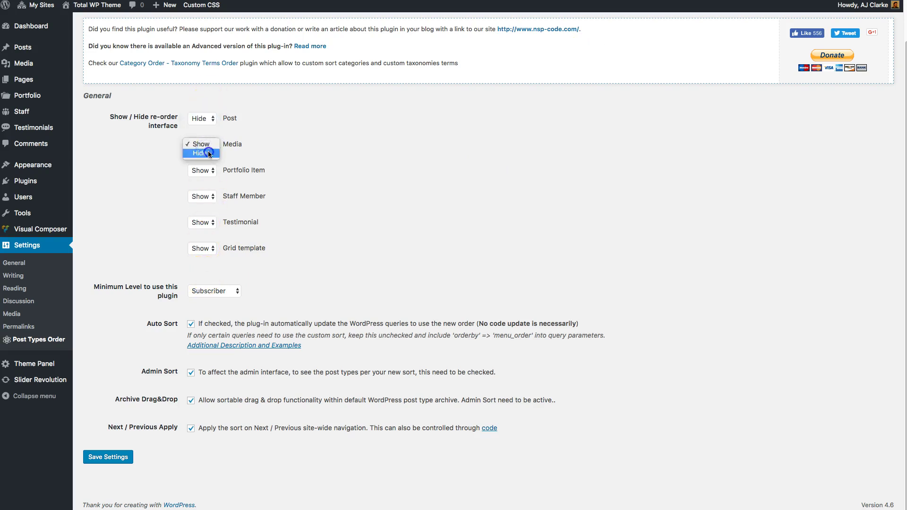
click(205, 156)
click(207, 205)
click(207, 222)
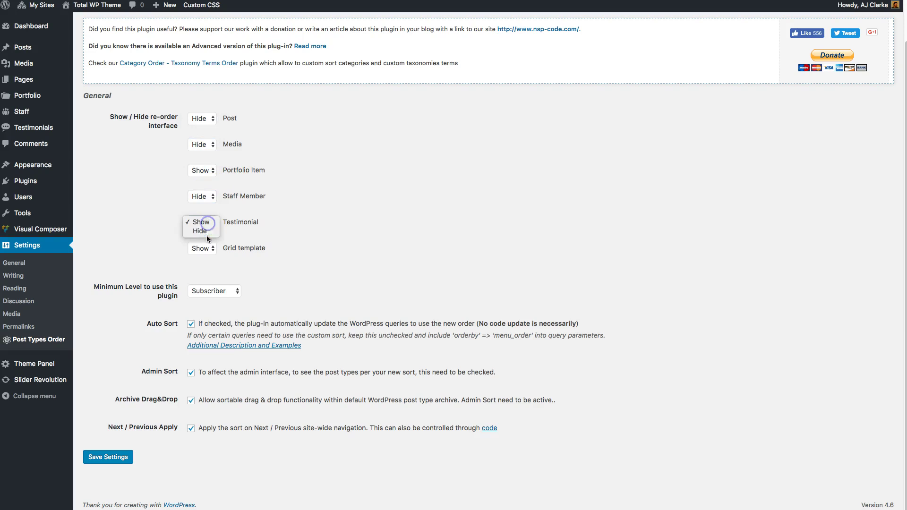
click(208, 251)
click(208, 259)
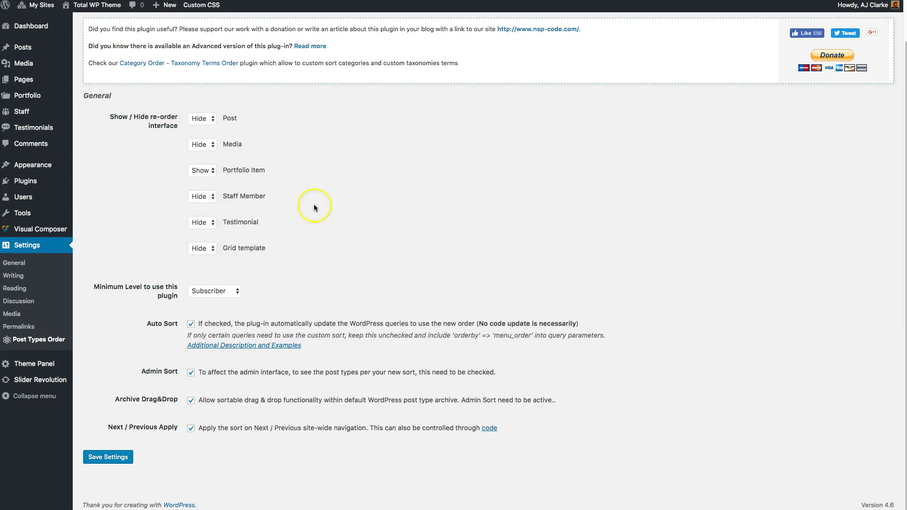
Restrict the plugin's Minimum Level to Administrator.
drag(199, 175, 267, 172)
click(327, 273)
click(227, 291)
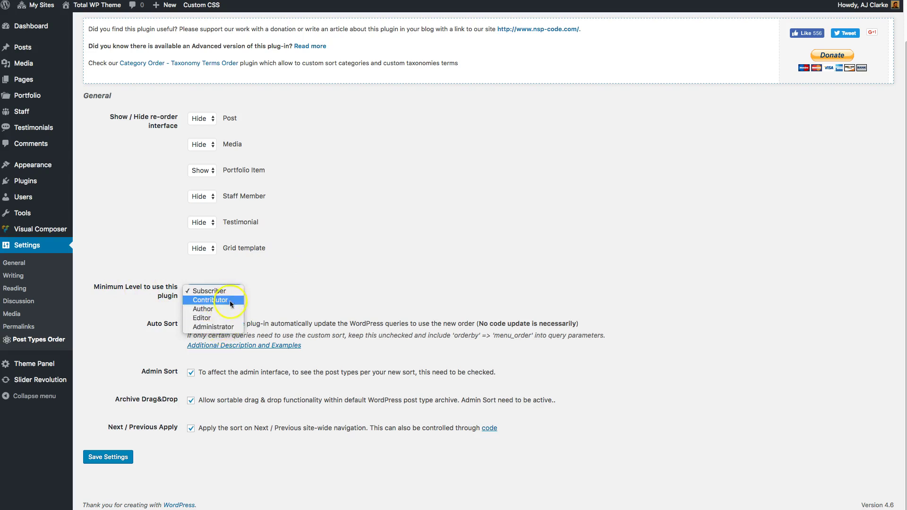
click(226, 328)
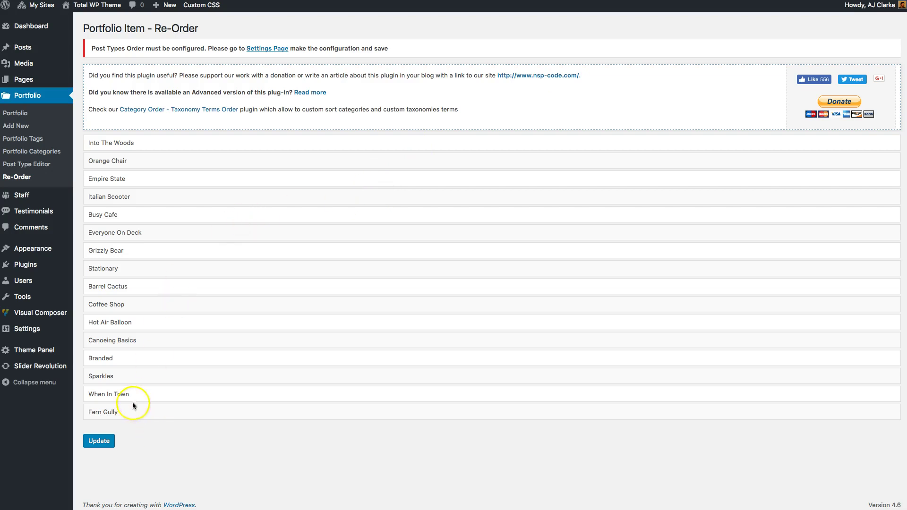
Drag Sparkles, Fern Gully and Branded to the top, Orange Chair below Hot Air Balloon, and Update.
drag(135, 411, 179, 142)
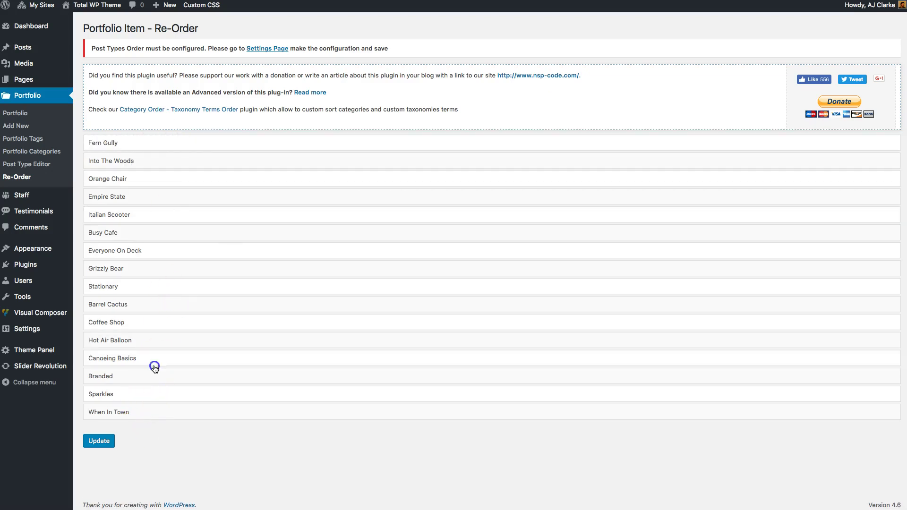
drag(157, 376, 198, 160)
drag(176, 194, 168, 359)
drag(201, 394, 198, 143)
click(108, 442)
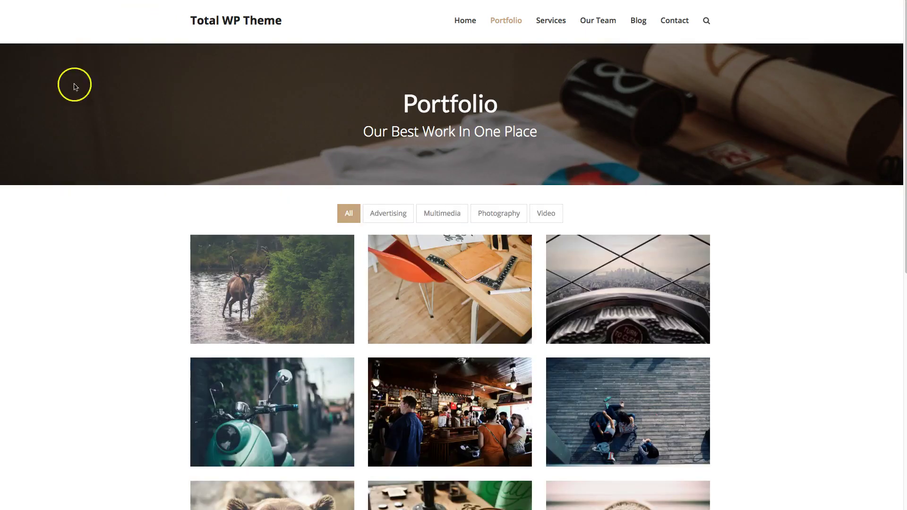
Reload the live Portfolio page and scroll through the new item order.
key(super+r)
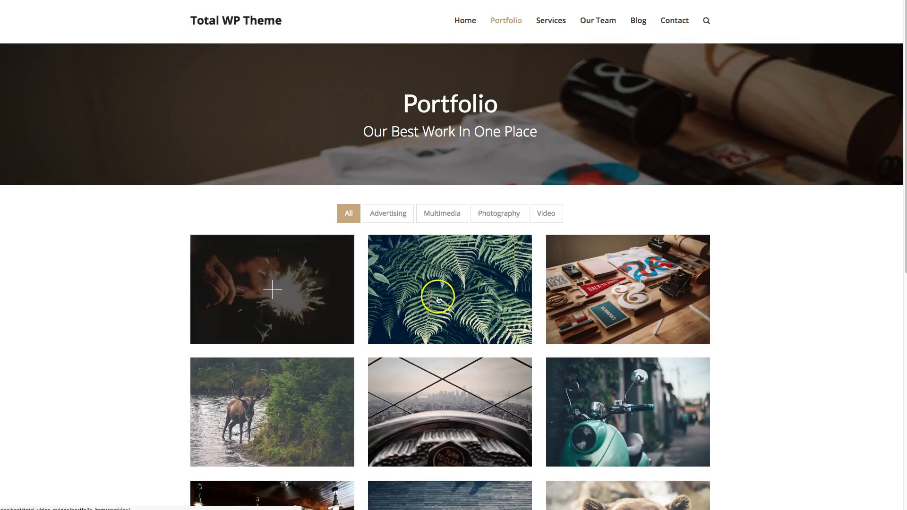
scroll(138, 260, down, 6)
scroll(140, 258, up, 6)
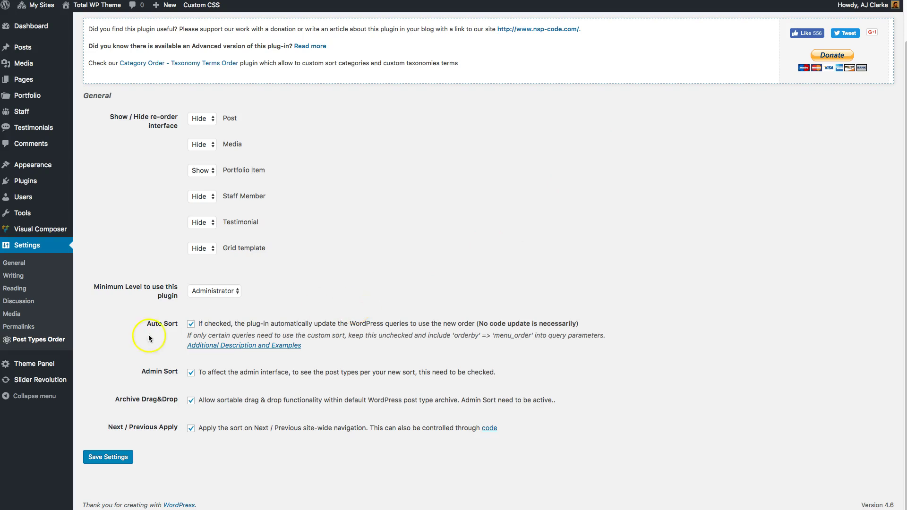
Uncheck Auto Sort, then open the Portfolio page with Visual Composer.
click(191, 324)
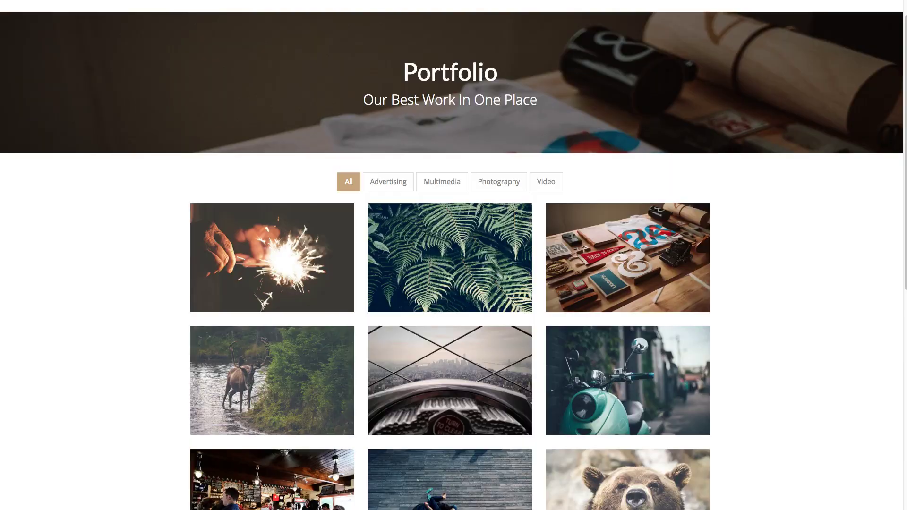
scroll(506, 242, down, 10)
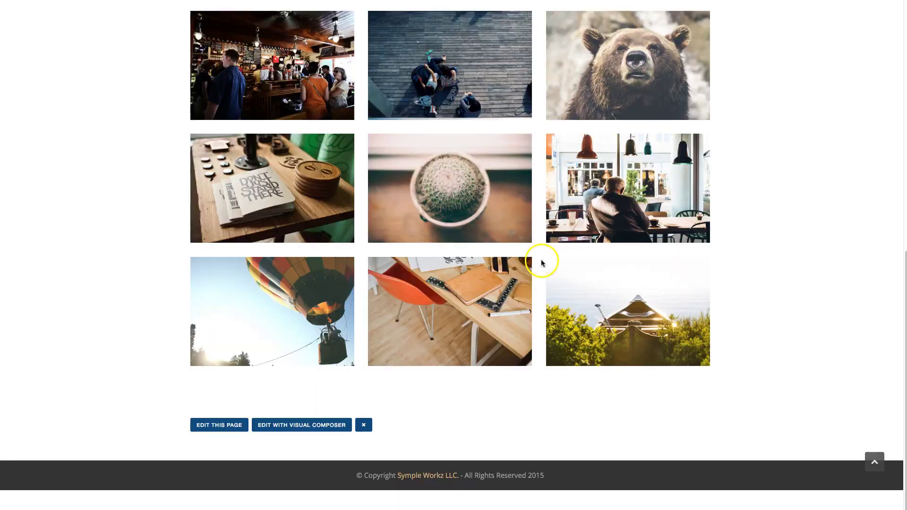
click(552, 376)
scroll(552, 378, up, 7)
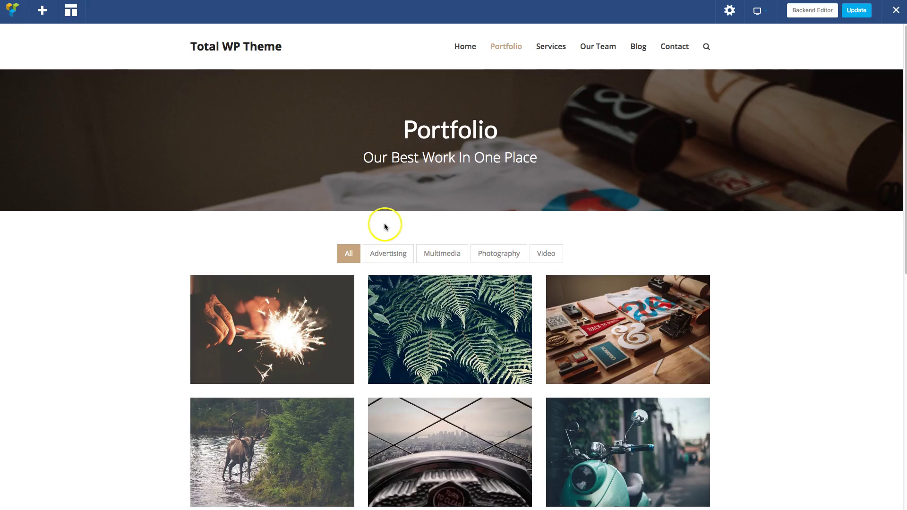
Set the Portfolio Grid's Query Order By to Menu Order, save changes, and close the settings.
scroll(479, 380, down, 6)
click(458, 270)
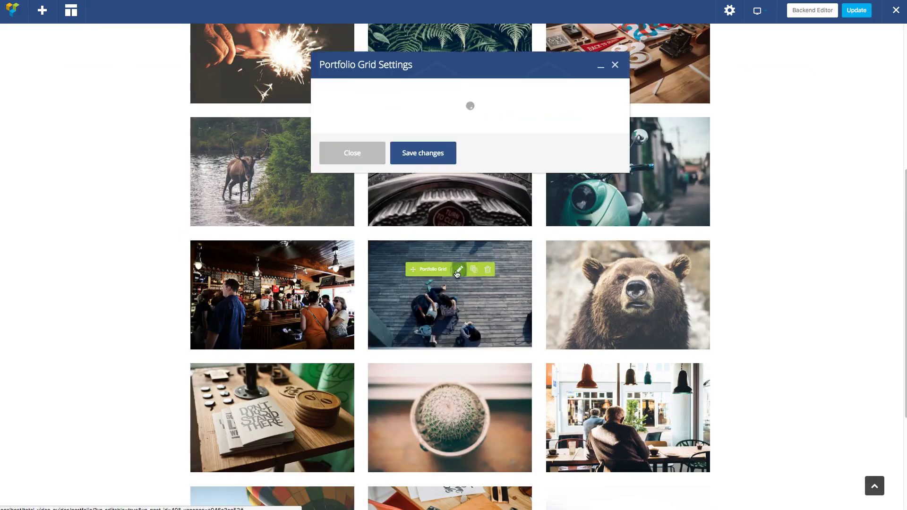
click(372, 91)
scroll(427, 323, down, 1)
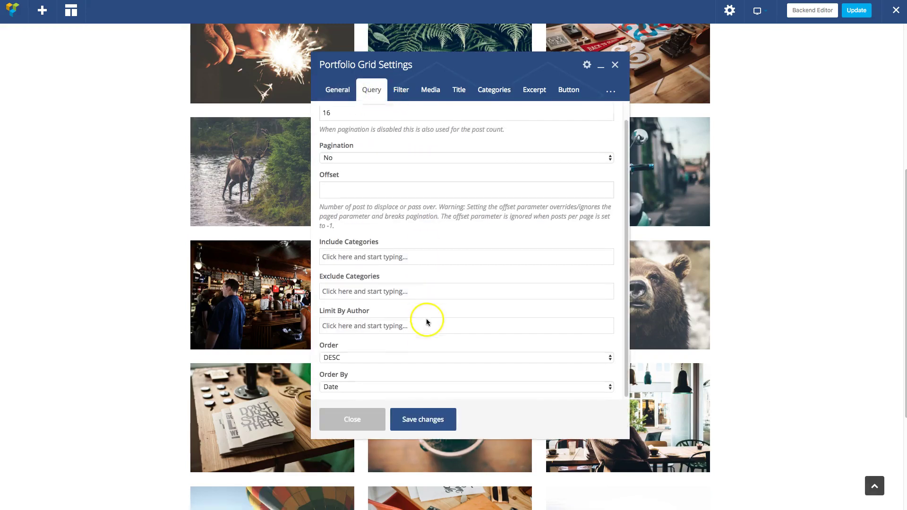
click(387, 386)
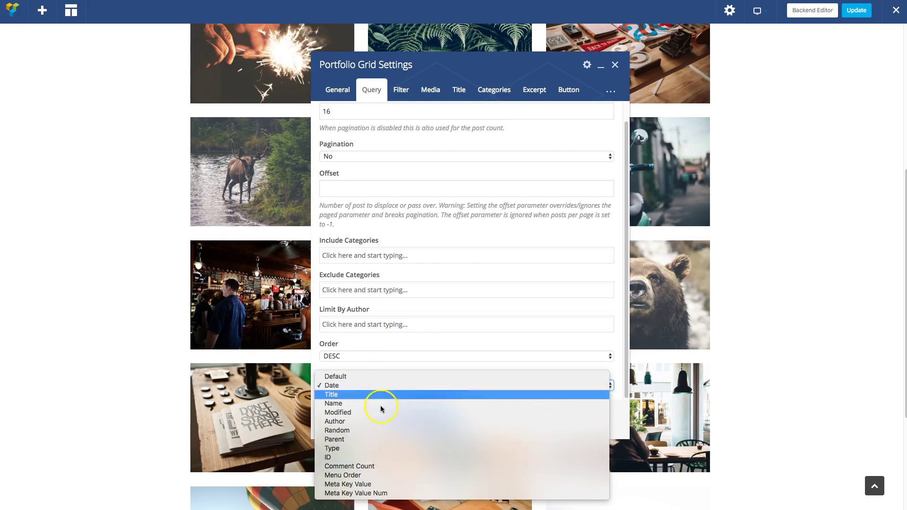
click(381, 476)
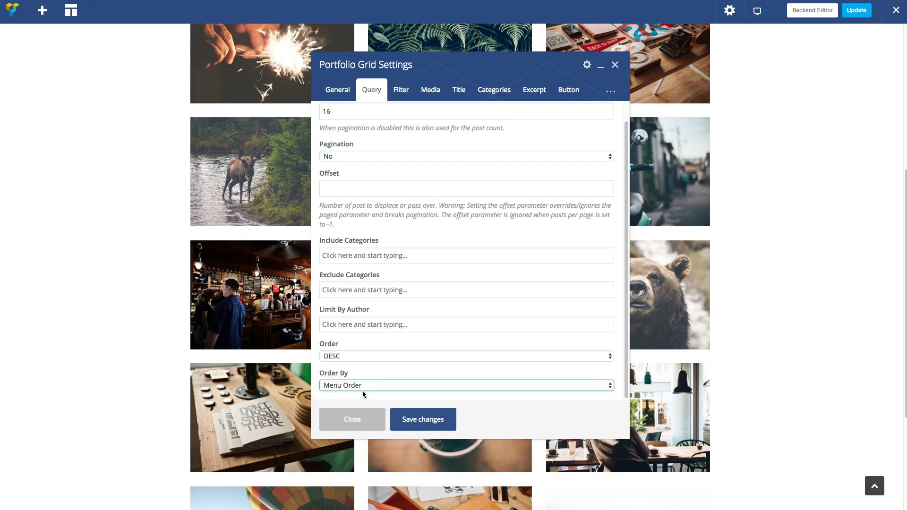
click(409, 416)
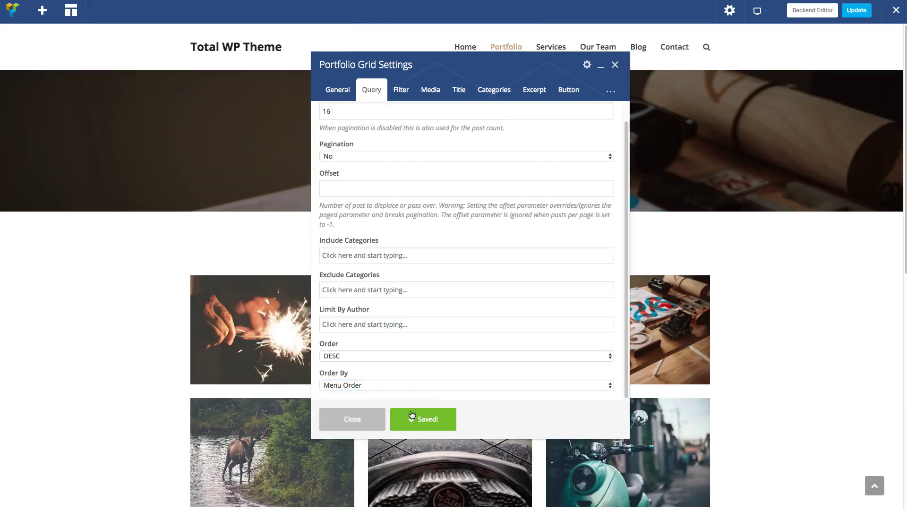
click(355, 418)
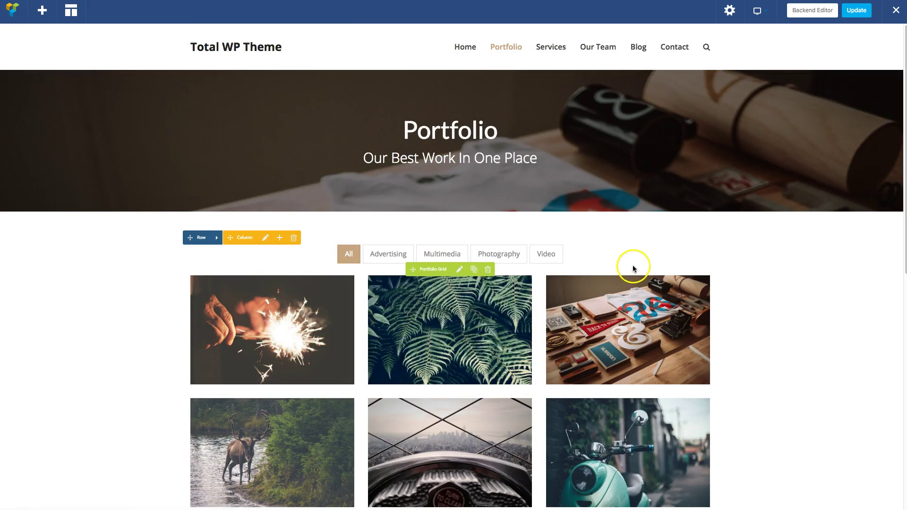